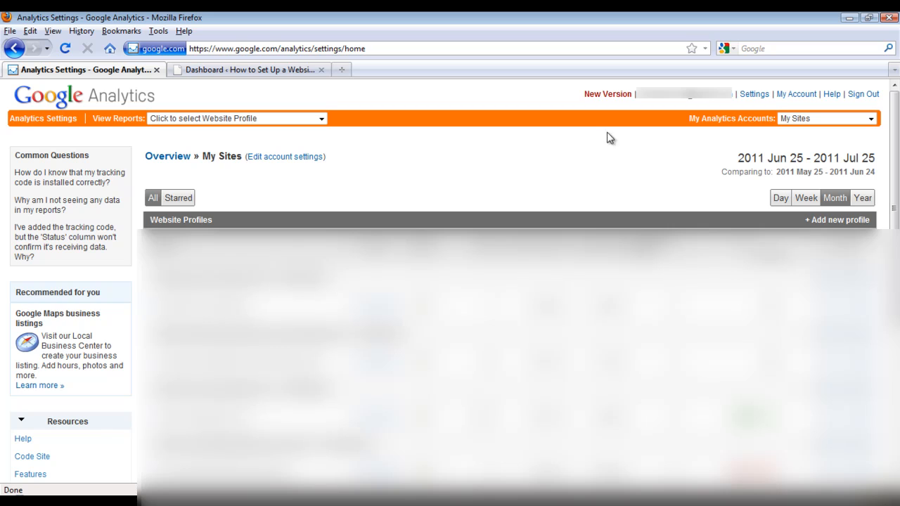
Open the New Version of Google Analytics in a separate tab, look at its Account Home, and return to the old version's settings
{"action": "middle_click", "coordinate": [605, 96]}
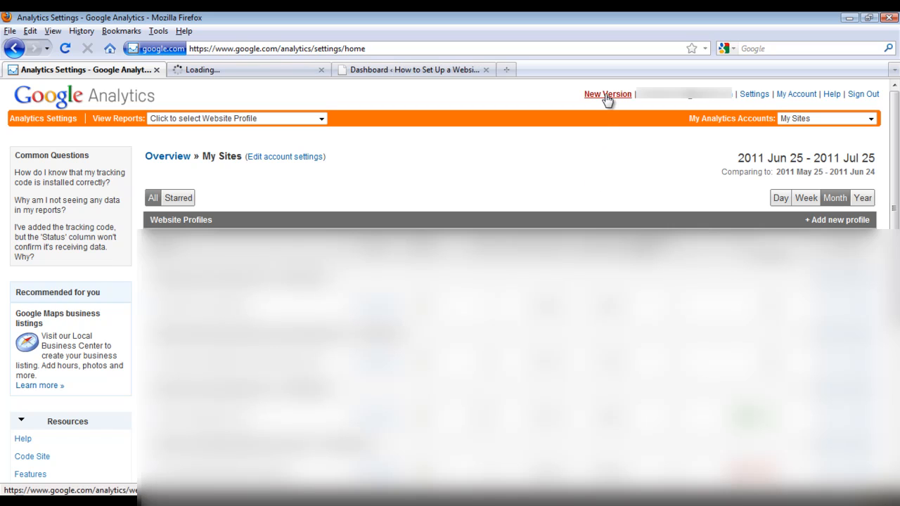
{"action": "left_click", "coordinate": [265, 69]}
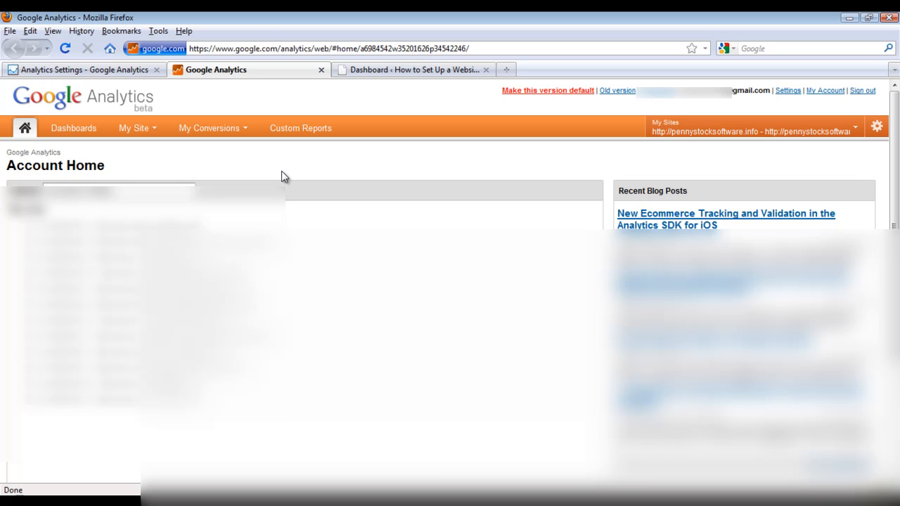
{"action": "middle_click", "coordinate": [206, 72]}
{"action": "left_click", "coordinate": [104, 71]}
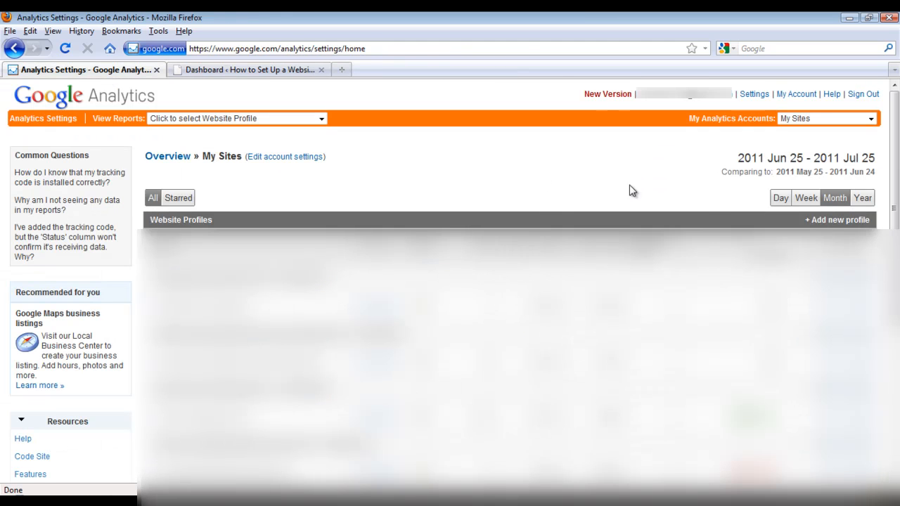
{"action": "left_click", "coordinate": [839, 221]}
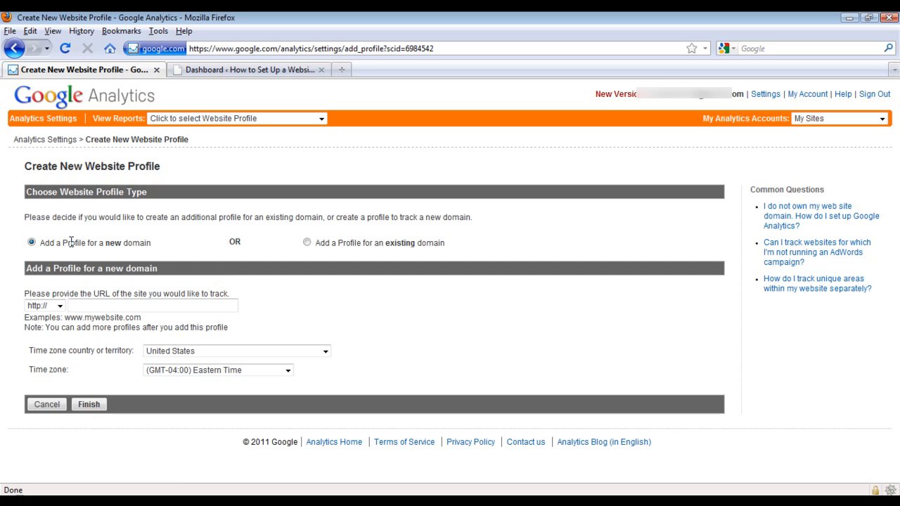
{"action": "left_click", "coordinate": [125, 306]}
{"action": "type", "text": "www.howto"}
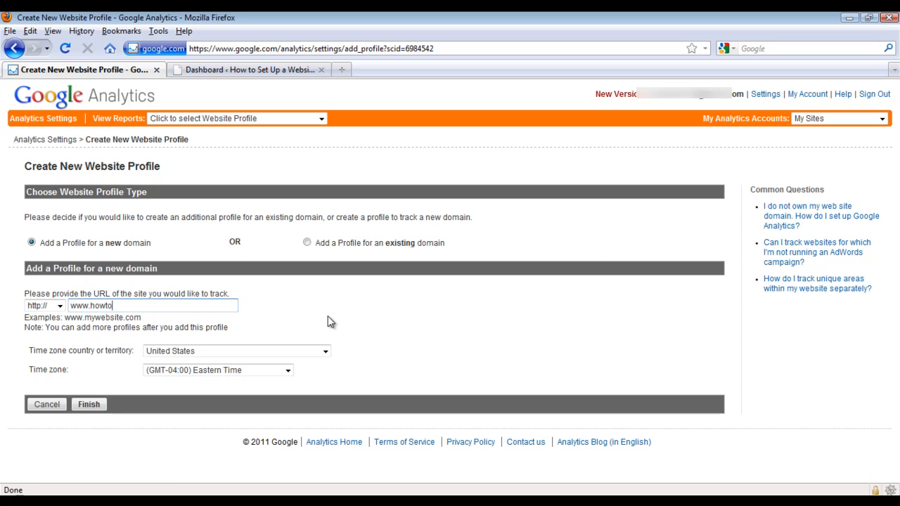
{"action": "type", "text": "setupawebsiteeasy.info"}
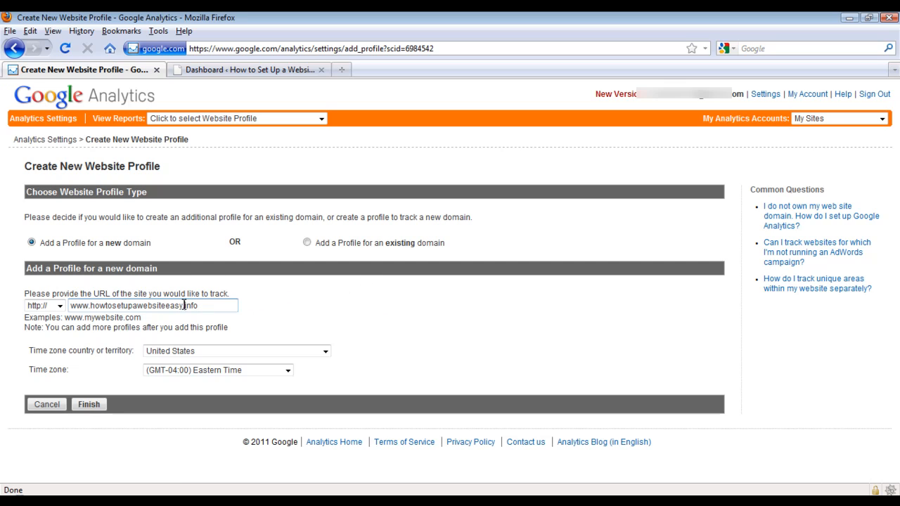
{"action": "left_click", "coordinate": [89, 405]}
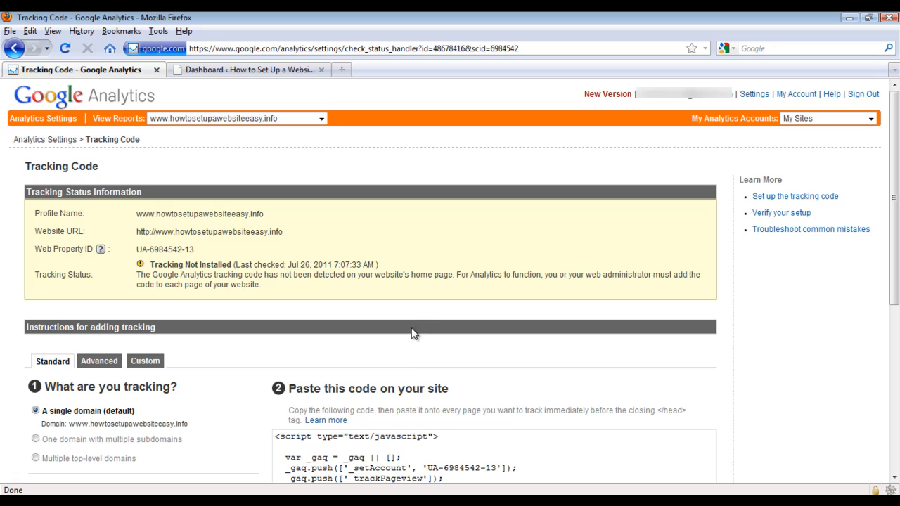
Copy the whole tracking script for the single domain and switch to the WordPress dashboard
{"action": "scroll", "coordinate": [417, 325], "scroll_direction": "down", "scroll_amount": 4}
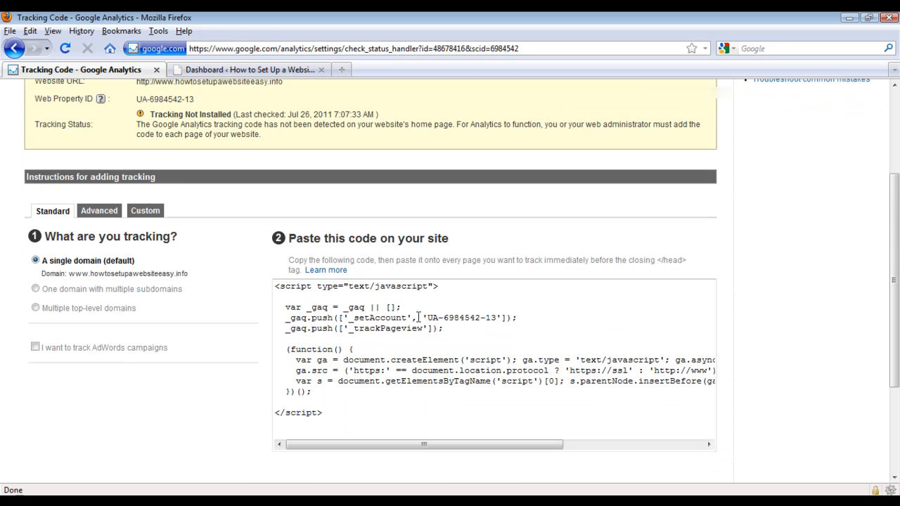
{"action": "left_click", "coordinate": [445, 360]}
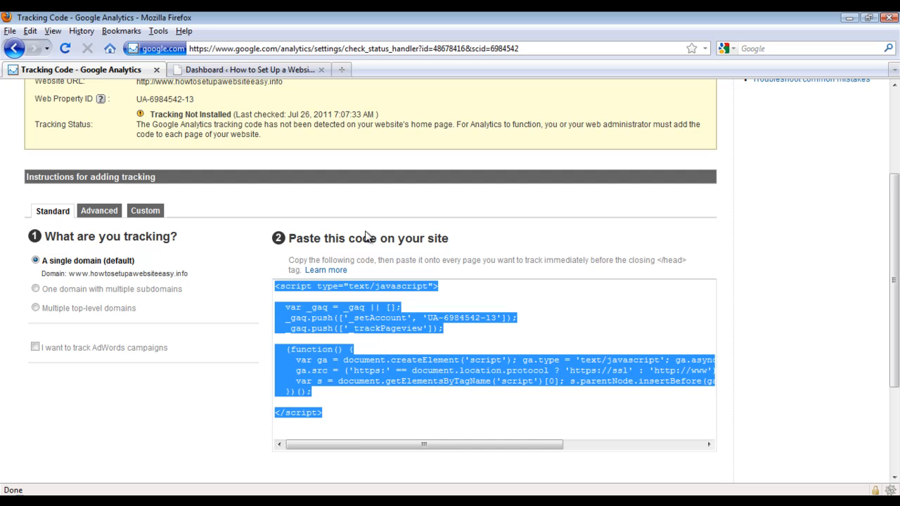
{"action": "left_click", "coordinate": [253, 73]}
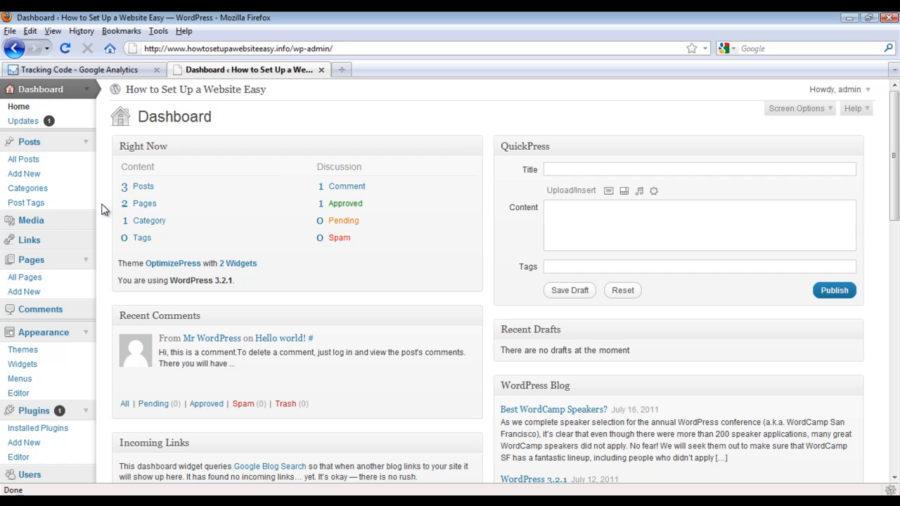
Paste the copied script as the header custom tracking code in the OptimizePress general settings and save the changes
{"action": "scroll", "coordinate": [102, 210], "scroll_direction": "down", "scroll_amount": 10}
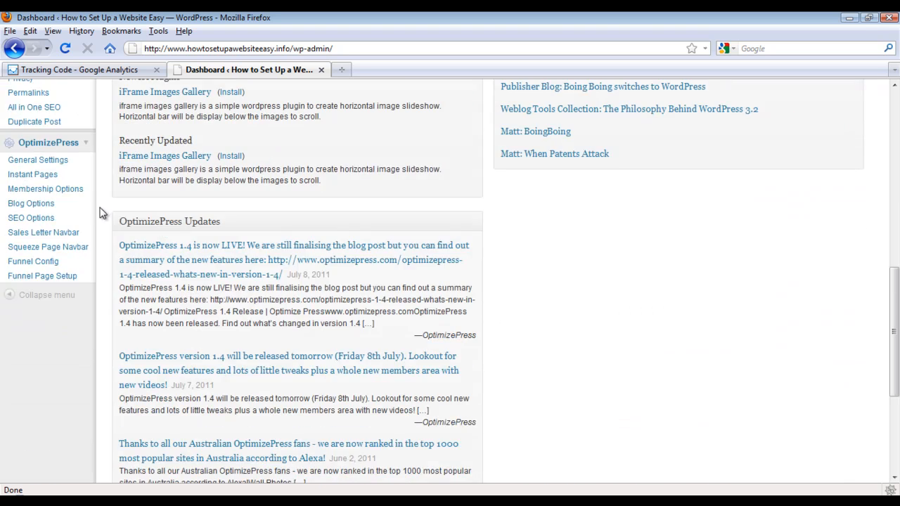
{"action": "left_click", "coordinate": [62, 163]}
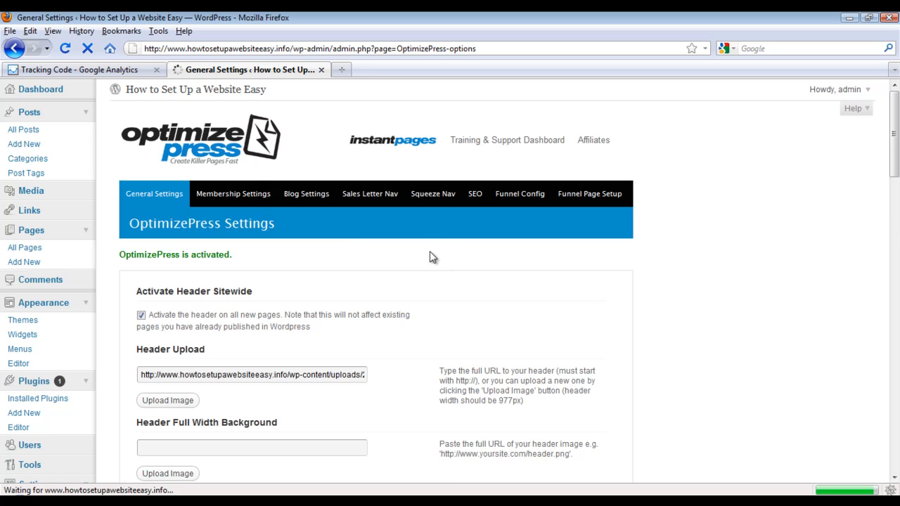
{"action": "scroll", "coordinate": [431, 255], "scroll_direction": "down", "scroll_amount": 20}
{"action": "scroll", "coordinate": [430, 255], "scroll_direction": "up", "scroll_amount": 4}
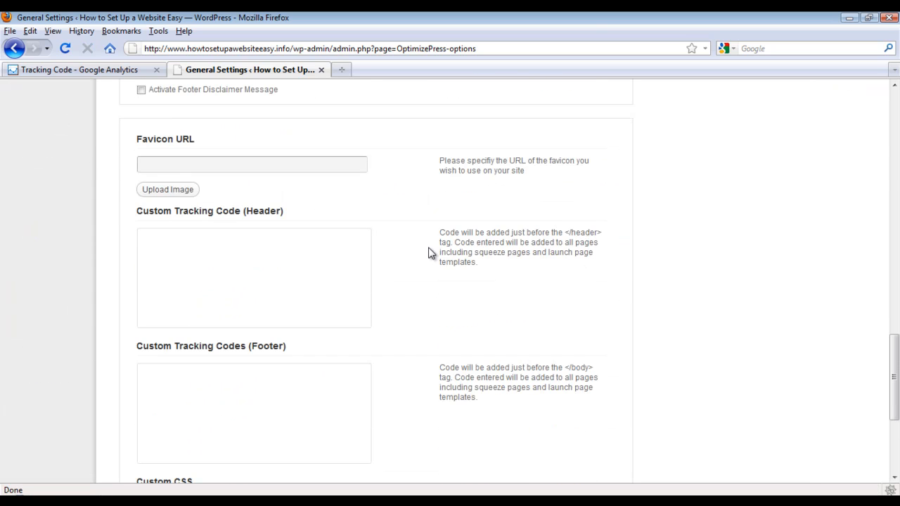
{"action": "left_click", "coordinate": [260, 258]}
{"action": "key", "text": "ctrl+v"}
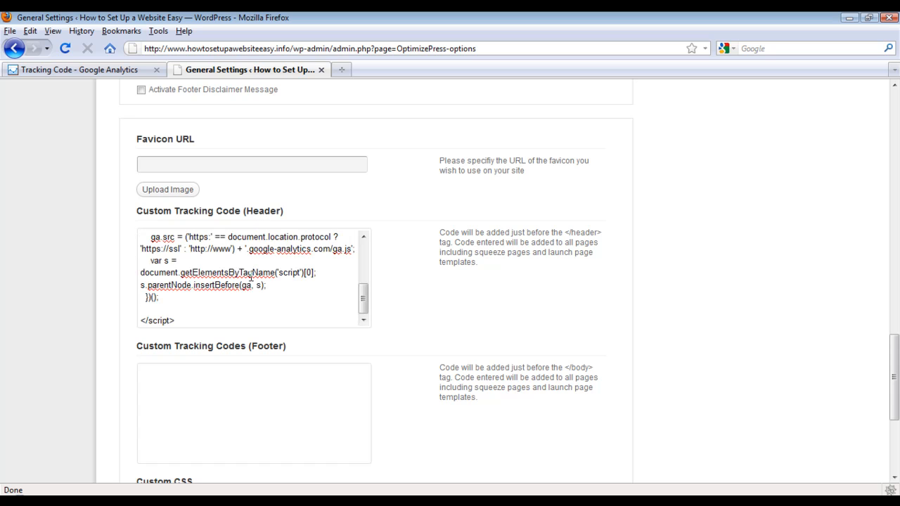
{"action": "scroll", "coordinate": [402, 315], "scroll_direction": "down", "scroll_amount": 5}
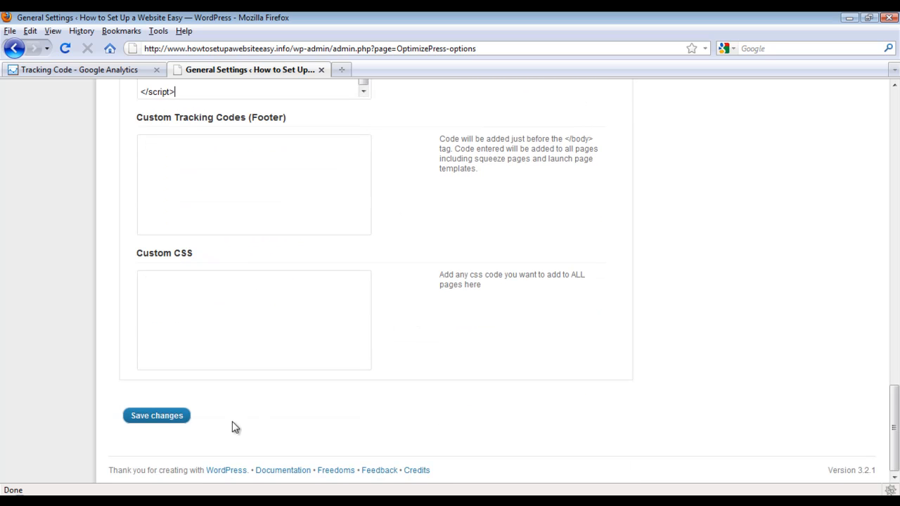
{"action": "left_click", "coordinate": [153, 418]}
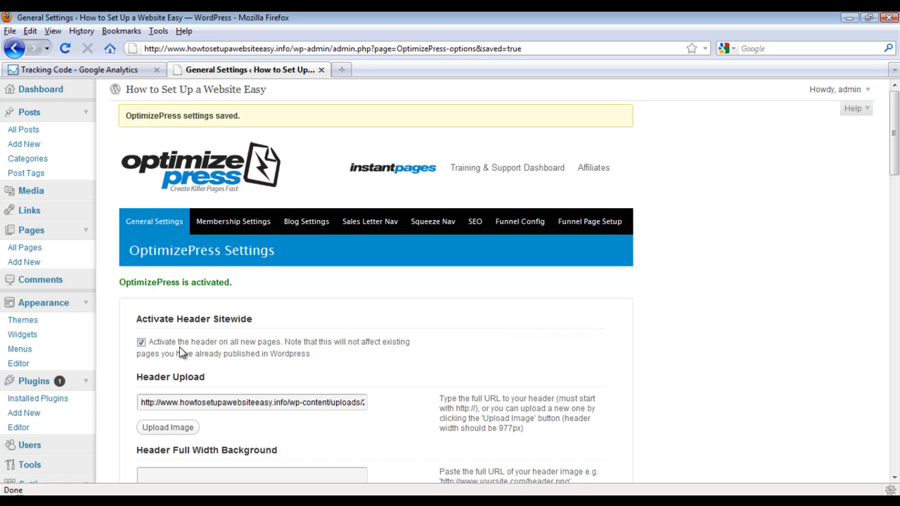
Search the WordPress plugin directory for "google analytics"
{"action": "left_click", "coordinate": [46, 402]}
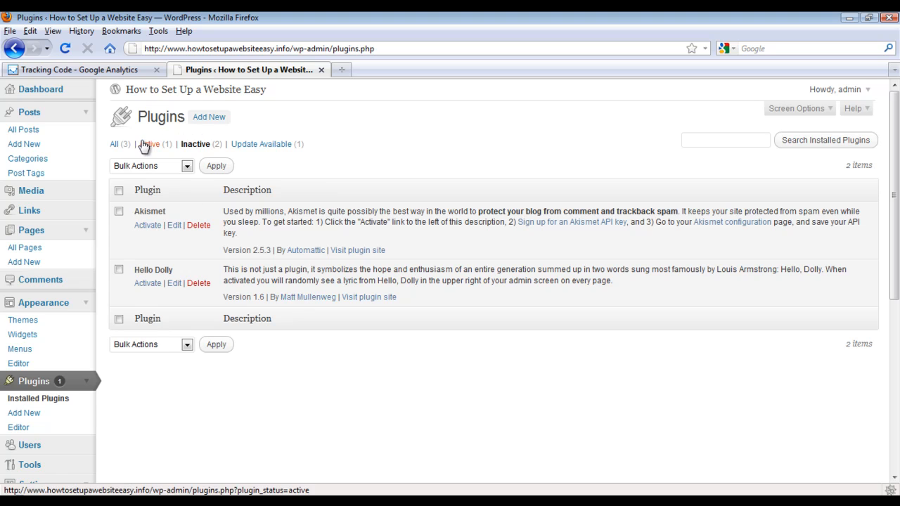
{"action": "left_click", "coordinate": [222, 123]}
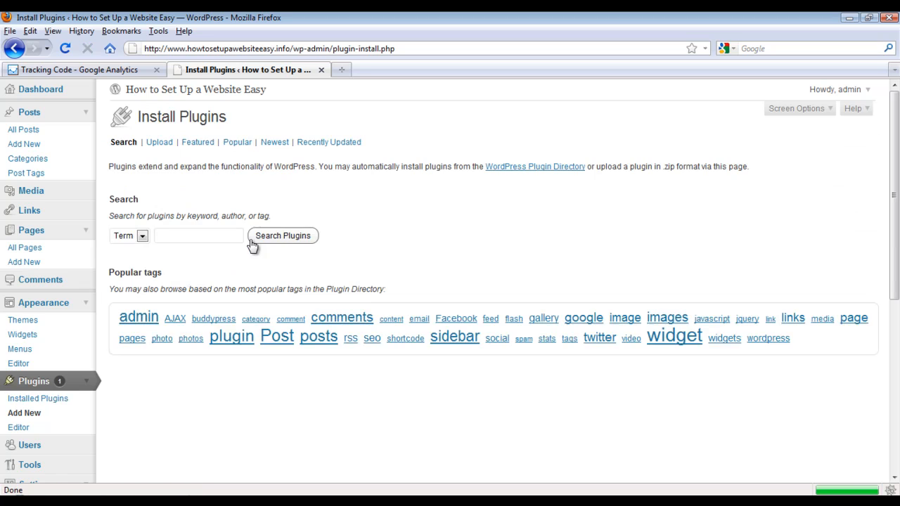
{"action": "left_click", "coordinate": [200, 236]}
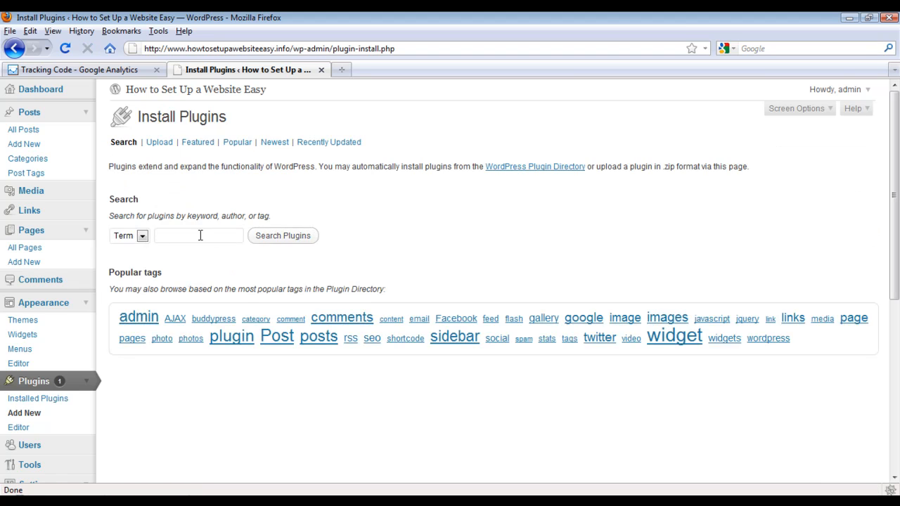
{"action": "type", "text": "google analytics"}
{"action": "key", "text": "Return"}
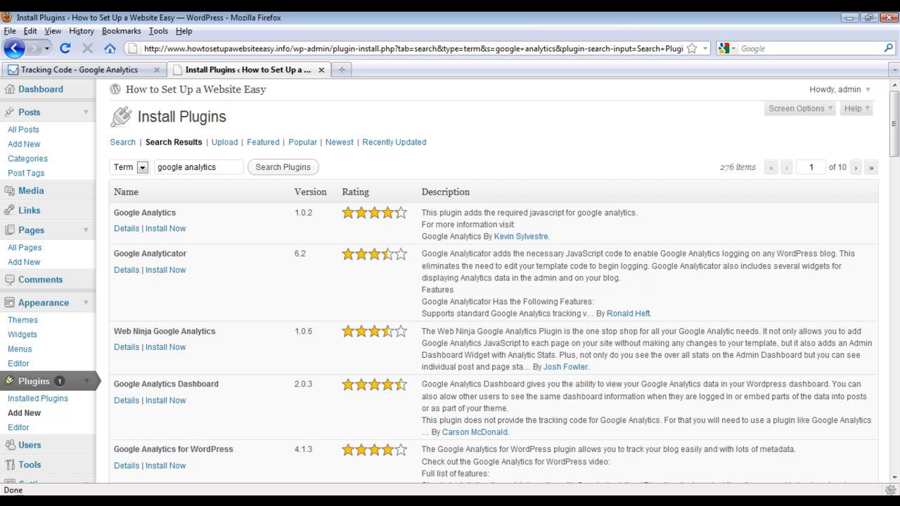
Check the Analytics instructions for where the tracking code belongs, and bring up index.html in Dreamweaver
{"action": "left_click", "coordinate": [556, 502]}
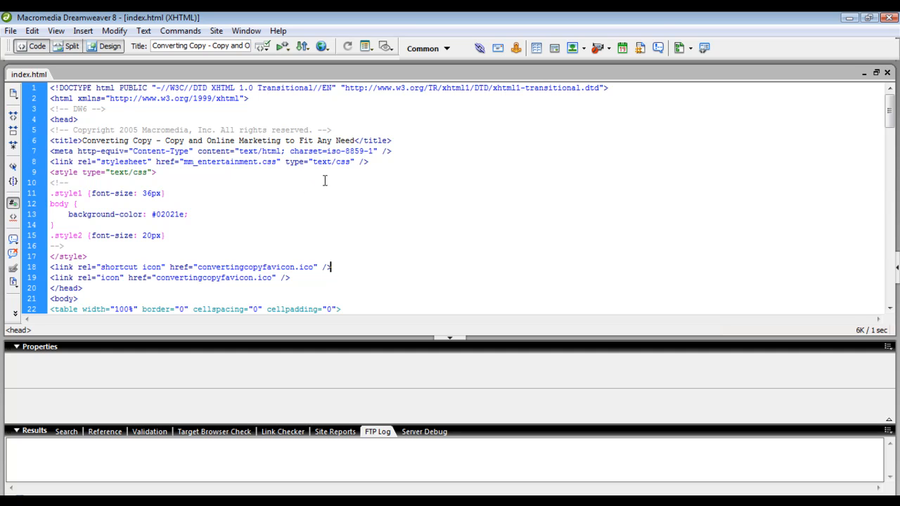
{"action": "key", "text": "alt+Tab"}
{"action": "left_click", "coordinate": [113, 75]}
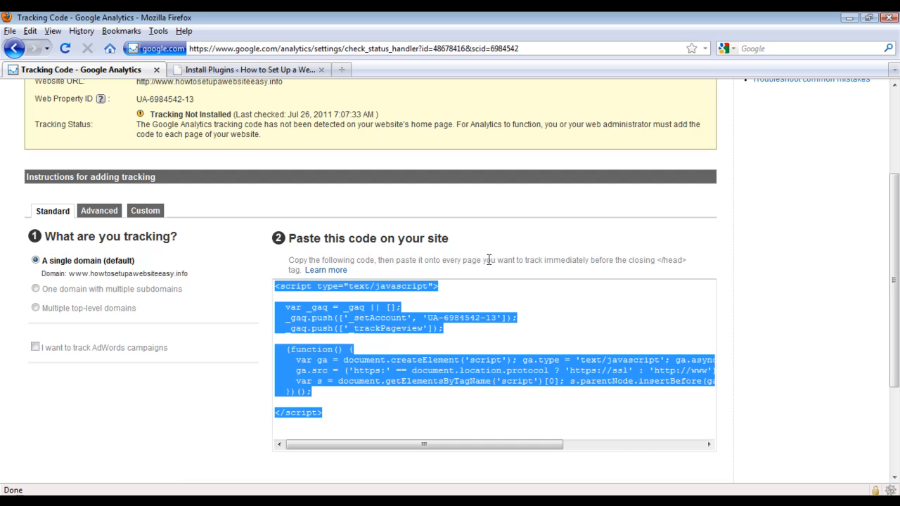
{"action": "left_click", "coordinate": [672, 260]}
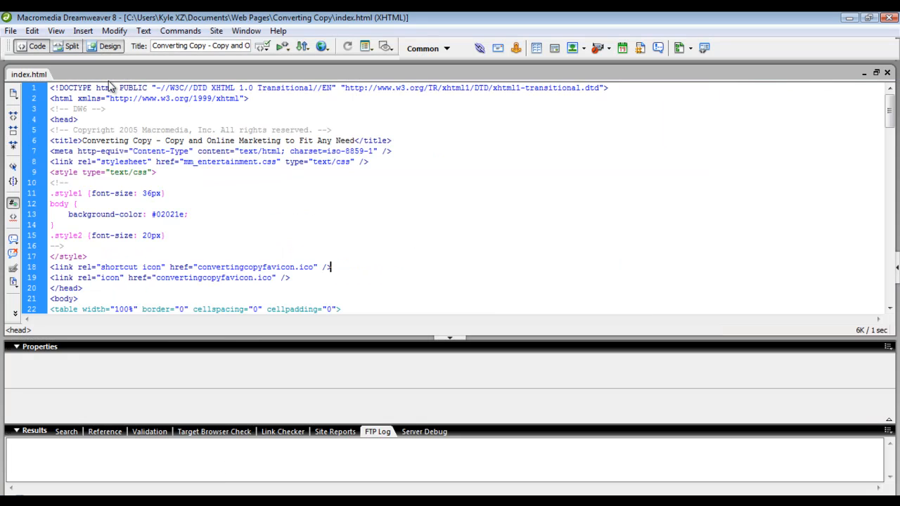
Find "/head" in the source code of index.html and close the search dialog
{"action": "left_click", "coordinate": [10, 32]}
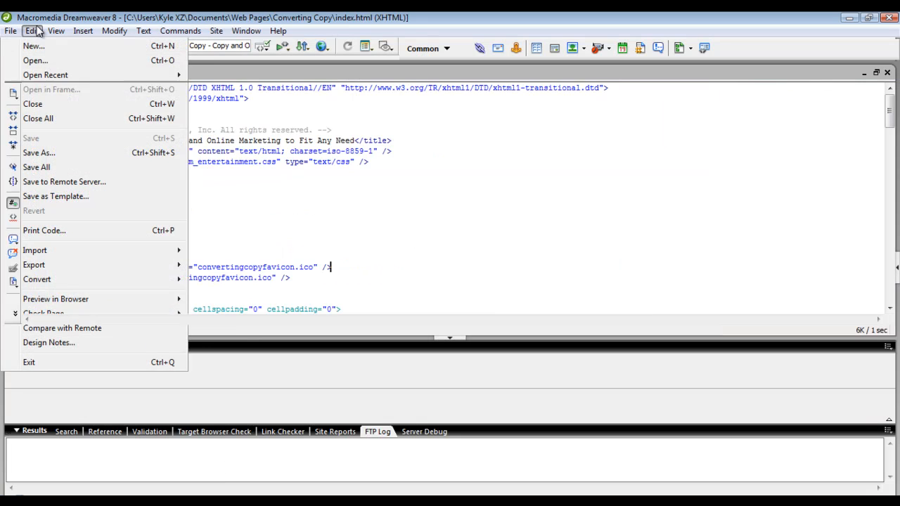
{"action": "mouse_move", "coordinate": [32, 31]}
{"action": "left_click", "coordinate": [64, 206]}
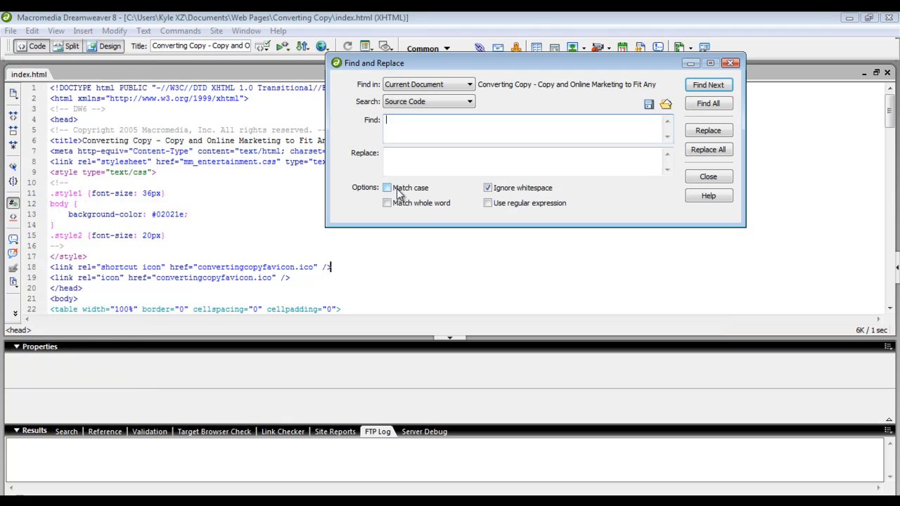
{"action": "type", "text": "/head"}
{"action": "left_click", "coordinate": [709, 85]}
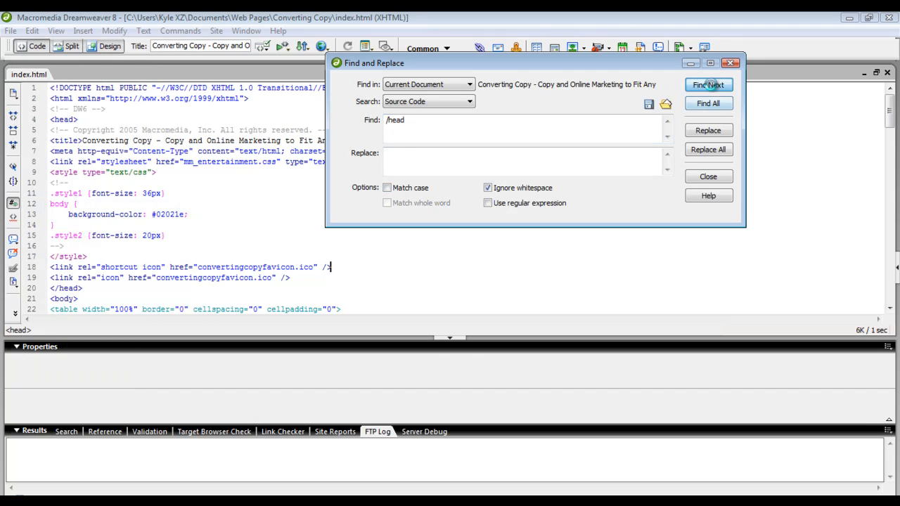
{"action": "left_click", "coordinate": [709, 177]}
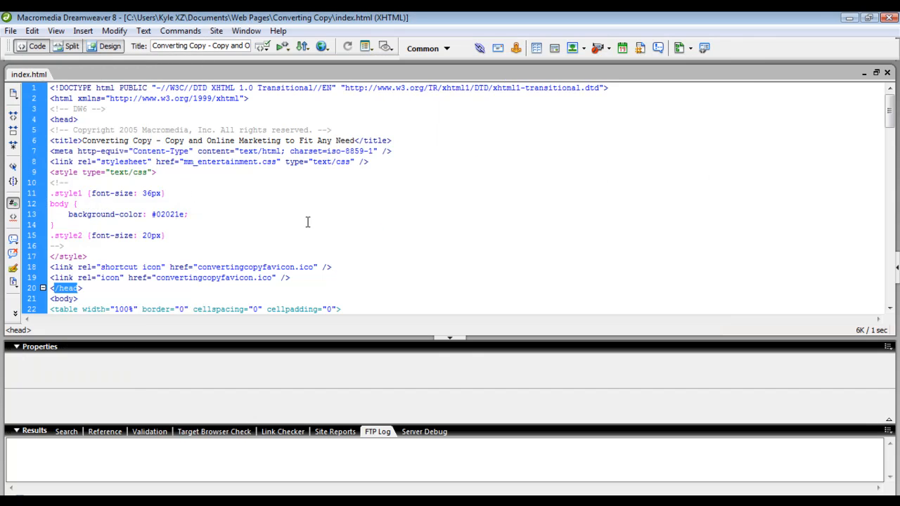
Insert the Google Analytics tracking script on a new line directly before the closing </head> tag of index.html
{"action": "left_click", "coordinate": [111, 287]}
{"action": "left_click", "coordinate": [324, 279]}
{"action": "key", "text": "Return"}
{"action": "type", "text": "<script type=\"text/javascript\">    var _gaq = _gaq || [];   _gaq.push(['_setAccount', 'UA-6984542-13']);   _gaq.push(['_trackPageview']);    (function() {     var ga = document.createElement('script'); ga.type = 'text/javascript'; ga.async = true;     ga.src = ('https:' == document.location.protocol ? 'https://ssl' : 'http://www') + '.google-analytics.com/ga.js';     var s = document.getElementsByTagName('script')[0]; s.parentNode.insertBefore(ga, s);   })();  </script>"}
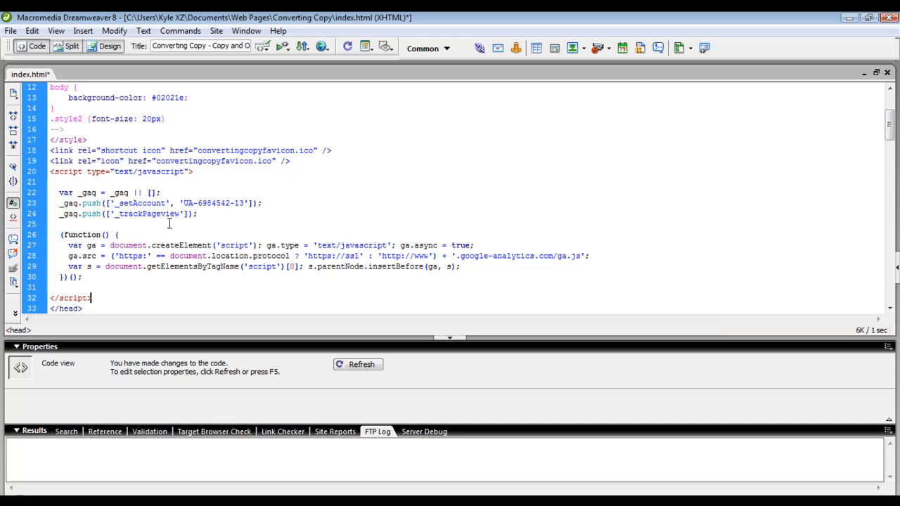
{"action": "left_click", "coordinate": [459, 206]}
Switch to Firefox and reload the Analytics Tracking Code page to recheck the tracking status
{"action": "key", "text": "alt+Tab"}
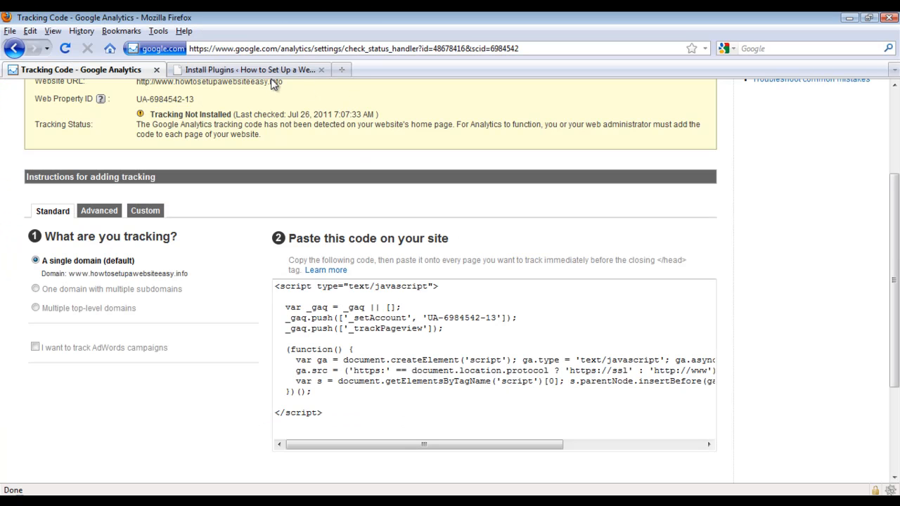
{"action": "scroll", "coordinate": [272, 80], "scroll_direction": "up", "scroll_amount": 5}
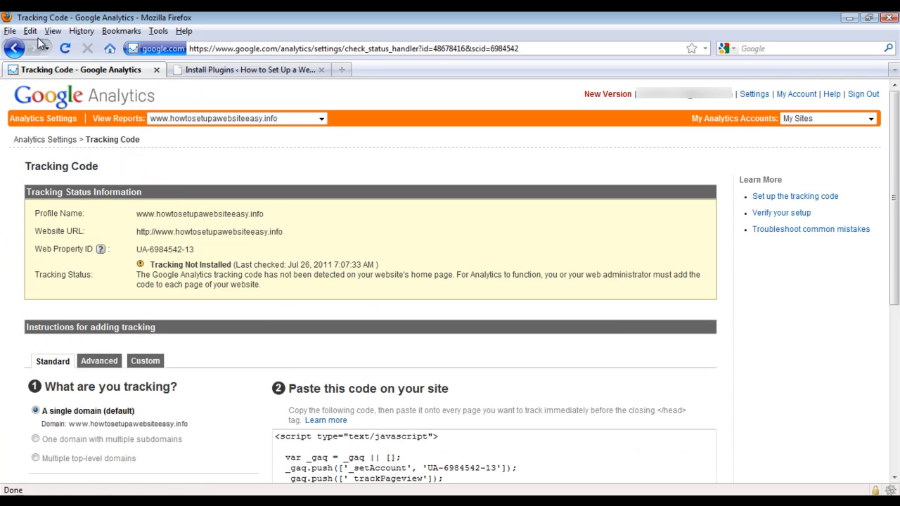
{"action": "left_click", "coordinate": [14, 48]}
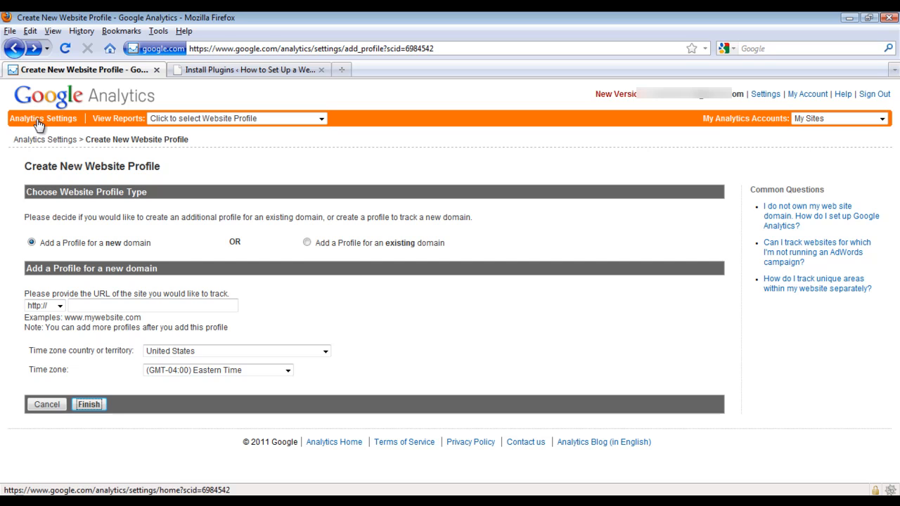
{"action": "left_click", "coordinate": [35, 50]}
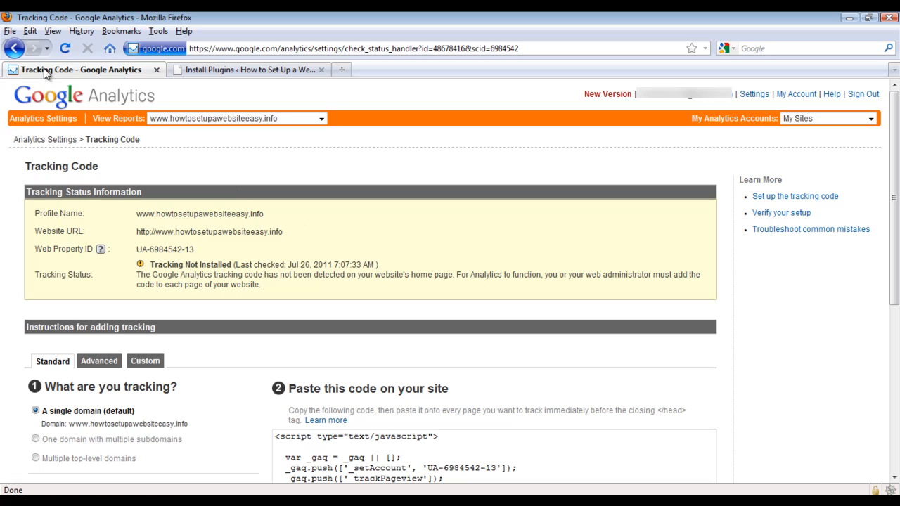
{"action": "left_click", "coordinate": [67, 49]}
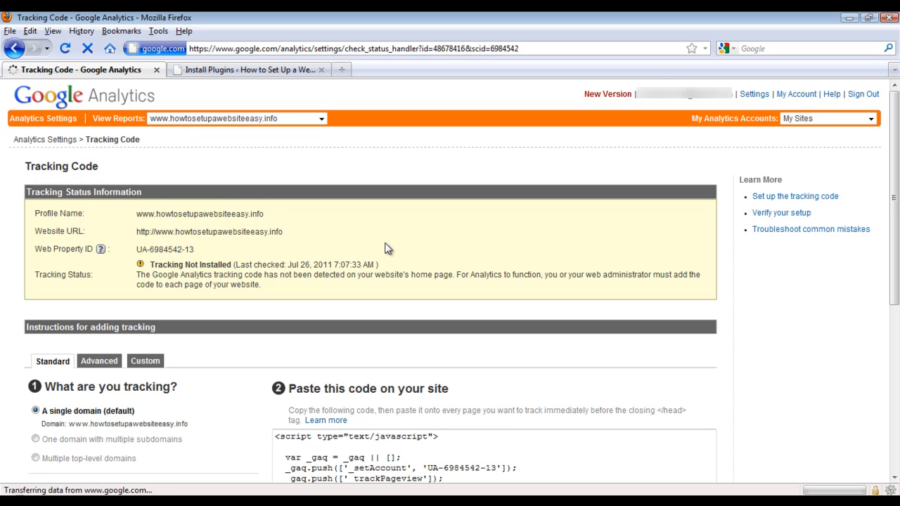